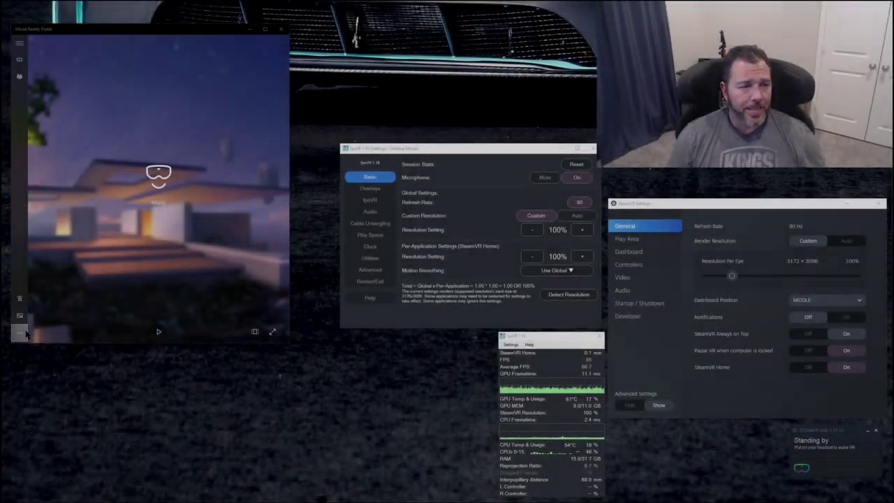
# Open the mixed reality settings from Mixed Reality Portal and show the headset display page
pyautogui.click(20, 333)
pyautogui.click(35, 312)
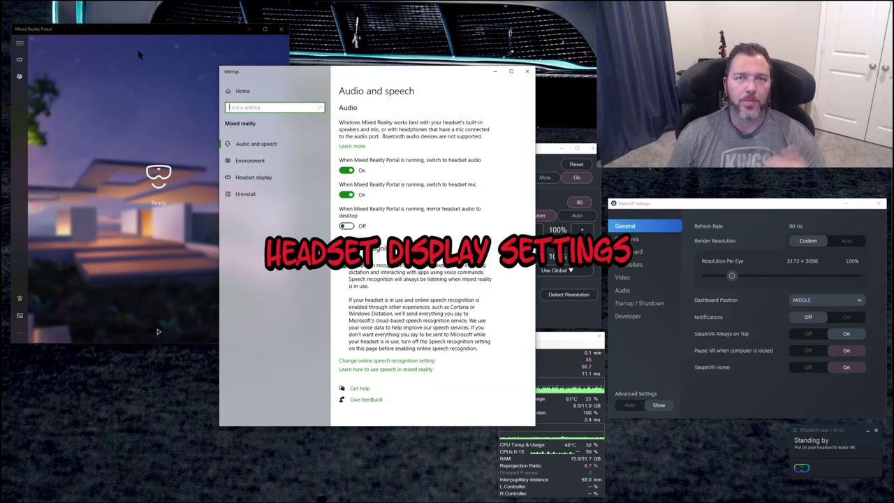
pyautogui.click(245, 181)
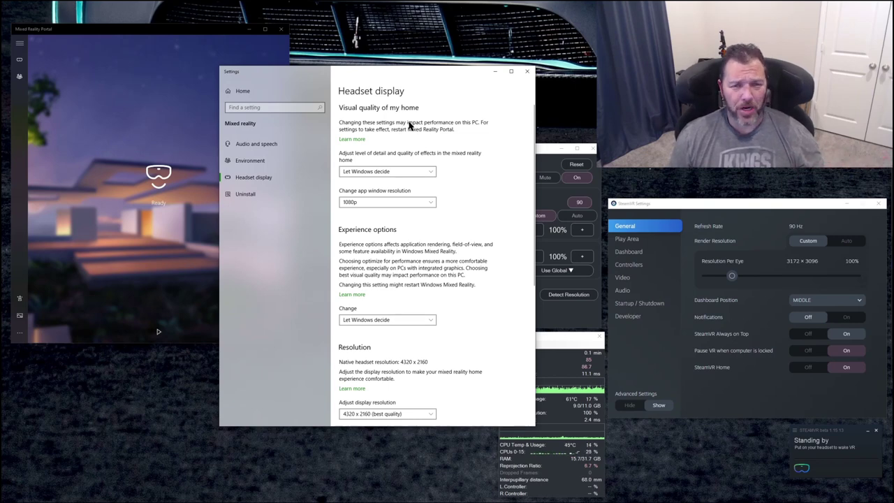
# Inspect the choices for the mixed reality home's level of detail and app window resolution, keeping Let Windows decide and 1080p
pyautogui.click(409, 176)
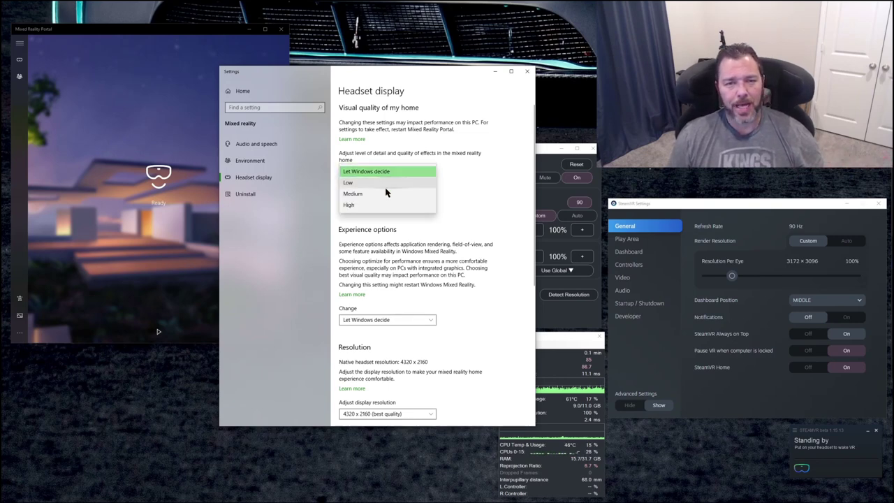
pyautogui.click(421, 155)
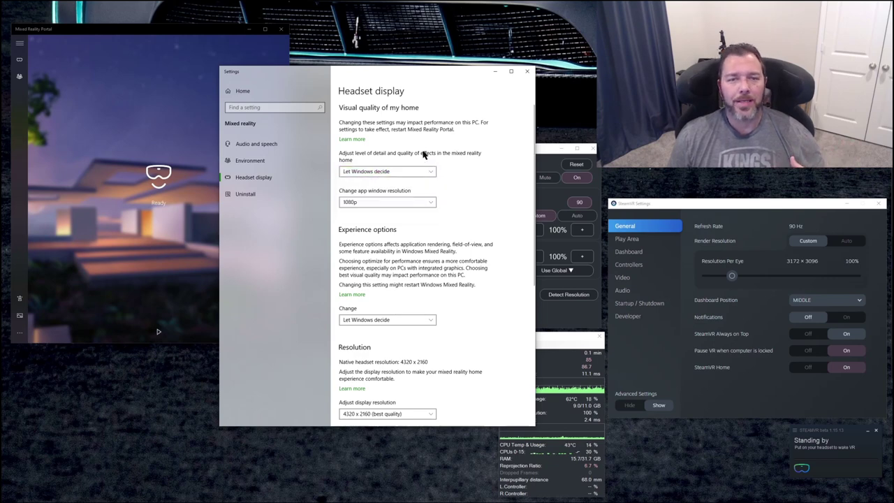
pyautogui.click(378, 203)
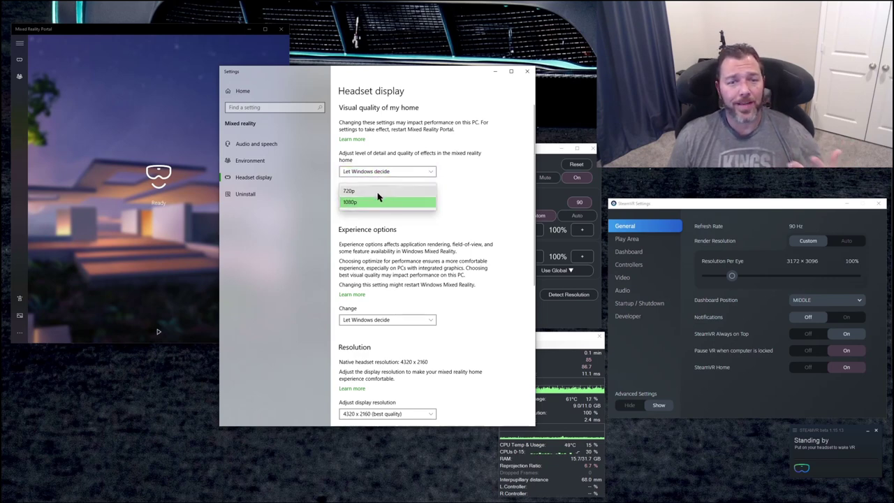
pyautogui.click(375, 203)
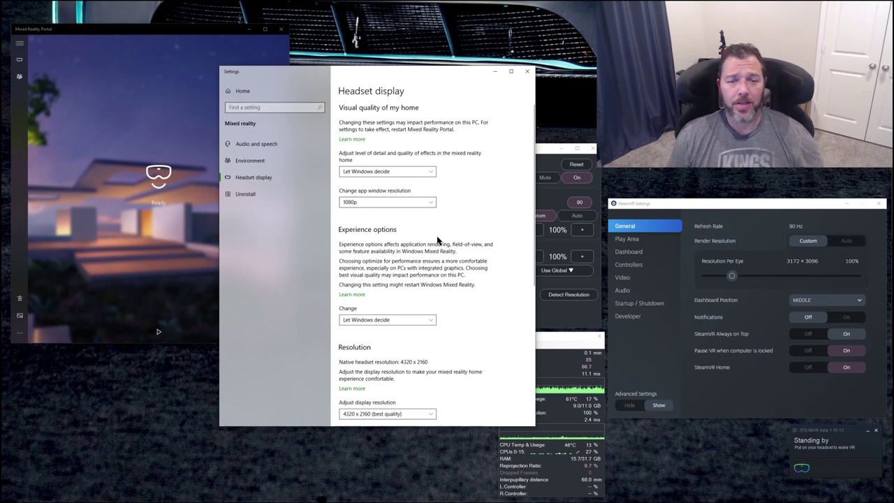
# Inspect the choices under Experience options, keeping Let Windows decide
pyautogui.scroll(-3, 443, 291)
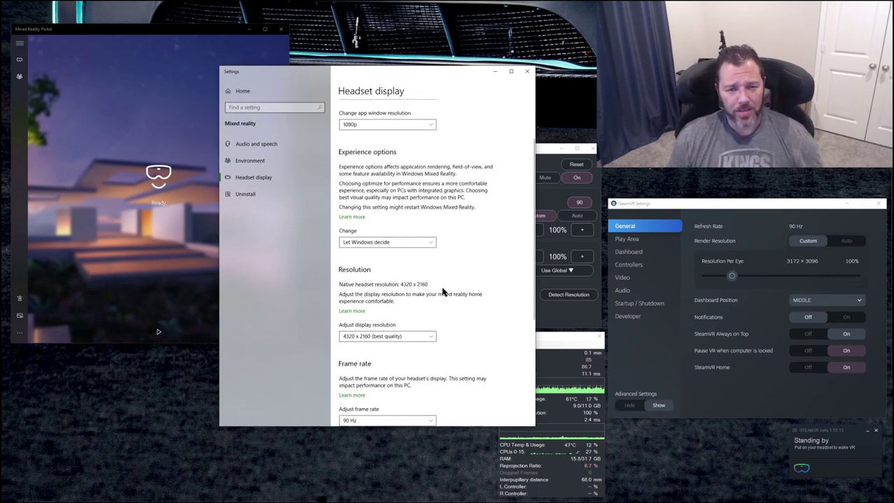
pyautogui.scroll(2, 443, 291)
pyautogui.scroll(-2, 443, 292)
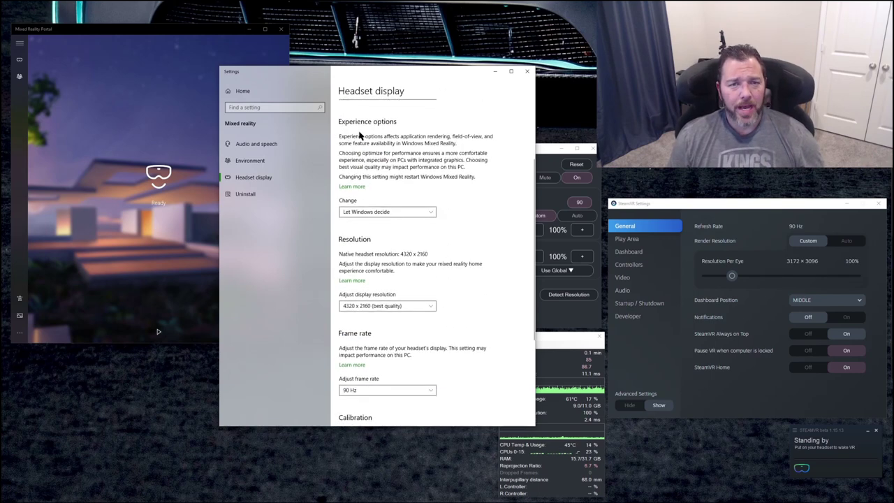
pyautogui.click(390, 212)
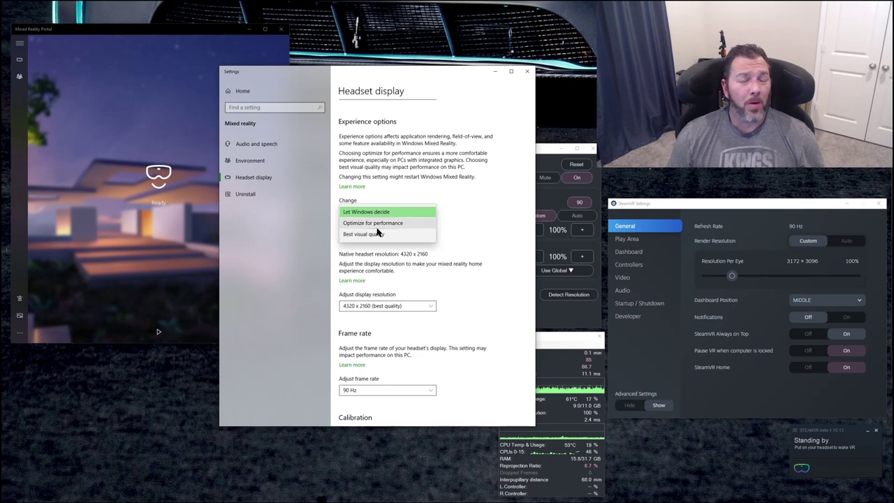
pyautogui.click(435, 187)
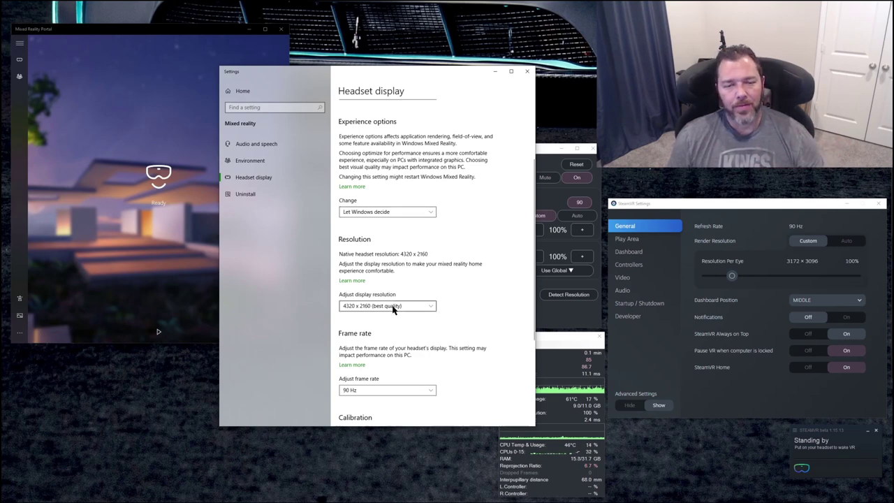
# Inspect the headset's display resolution choices, keeping 4320 x 2160 (best quality)
pyautogui.scroll(-3, 389, 294)
pyautogui.scroll(1, 385, 280)
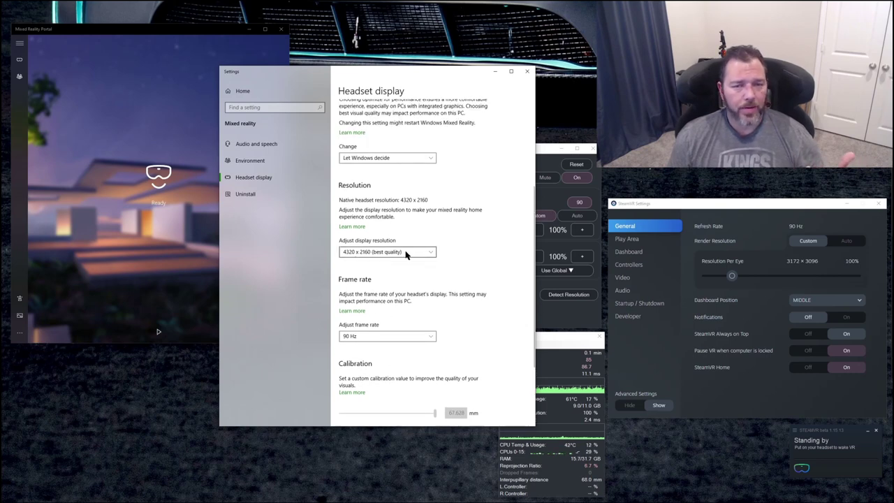
pyautogui.click(411, 256)
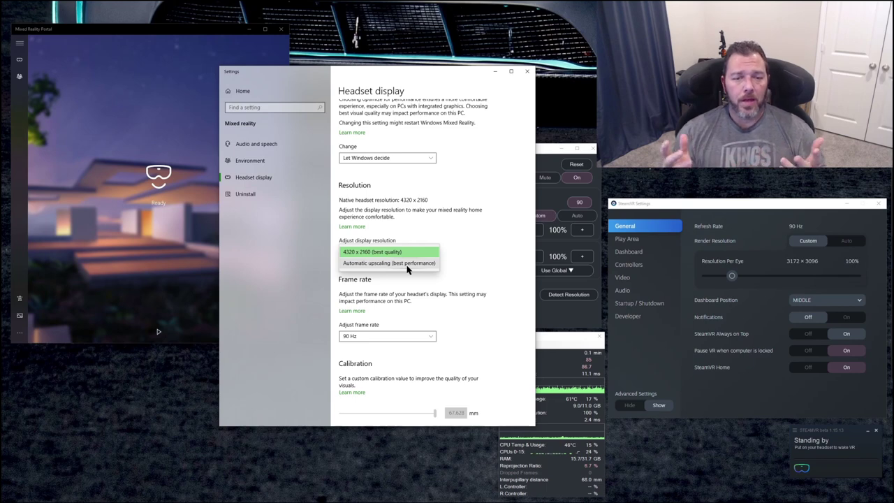
pyautogui.click(464, 279)
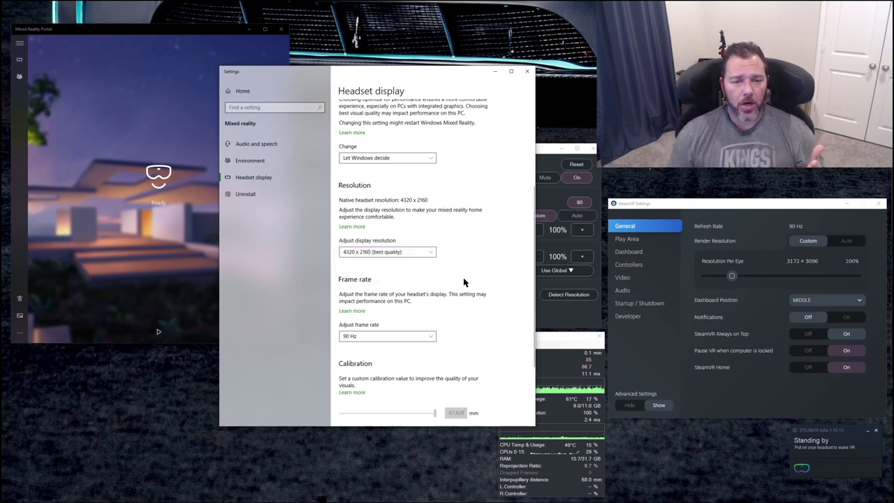
# Show the headset's frame rate choices, and briefly start and stop the headset preview in Mixed Reality Portal
pyautogui.scroll(-3, 461, 301)
pyautogui.click(415, 231)
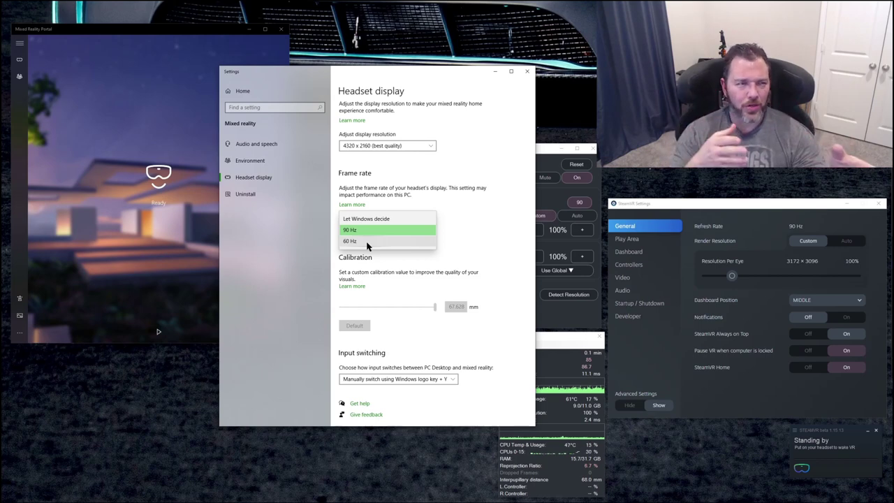
pyautogui.click(157, 332)
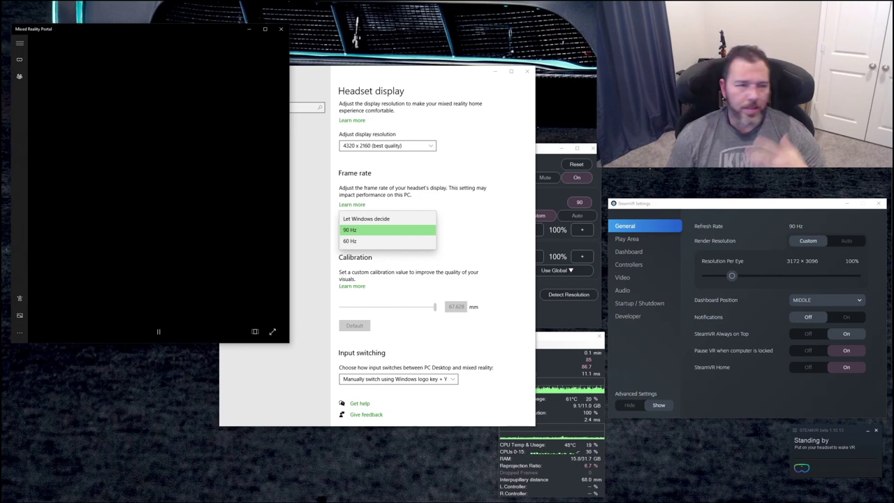
pyautogui.click(159, 332)
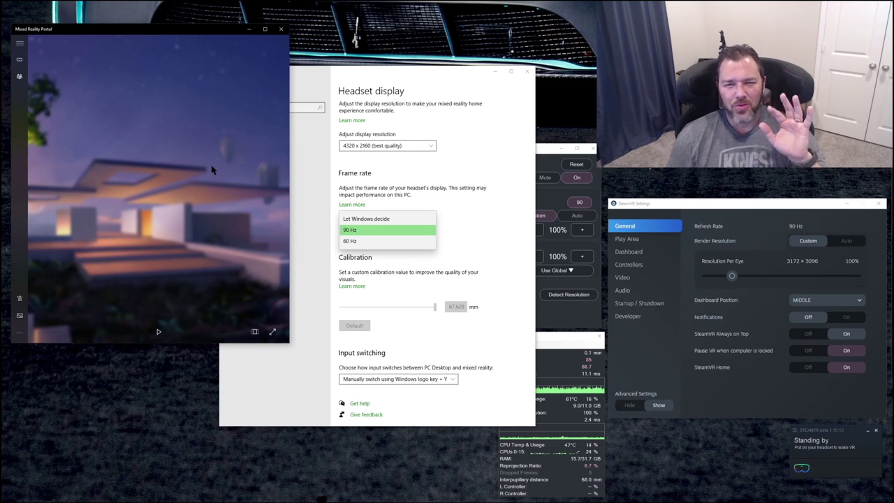
# Keep the headset frame rate at 90 Hz, close the mixed reality settings, and shift the fpsVR monitor window slightly
pyautogui.click(391, 230)
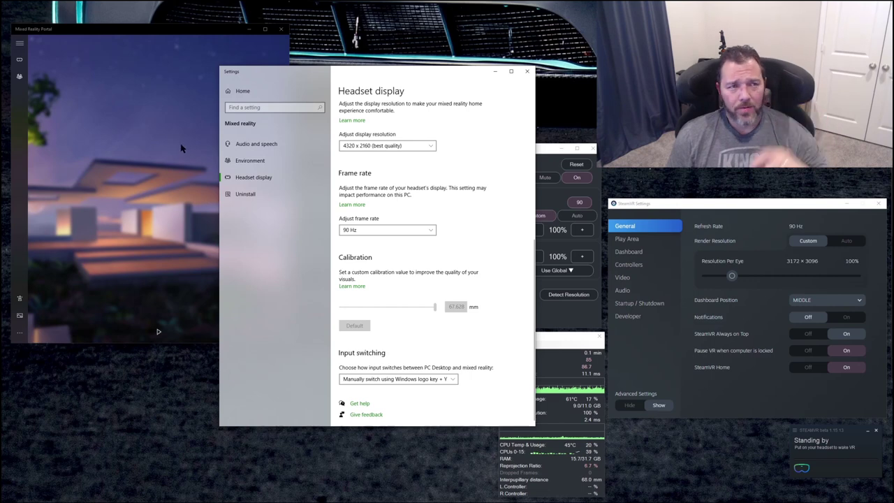
pyautogui.click(529, 73)
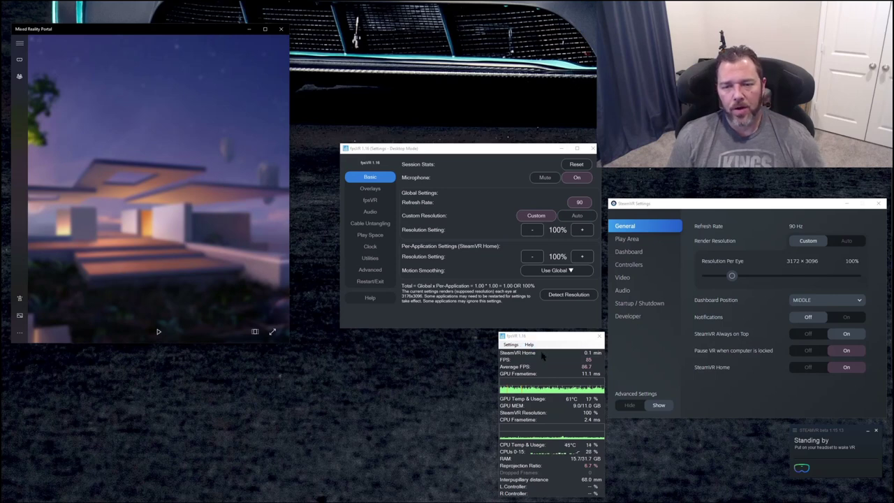
pyautogui.moveTo(569, 342); pyautogui.dragTo(560, 340)
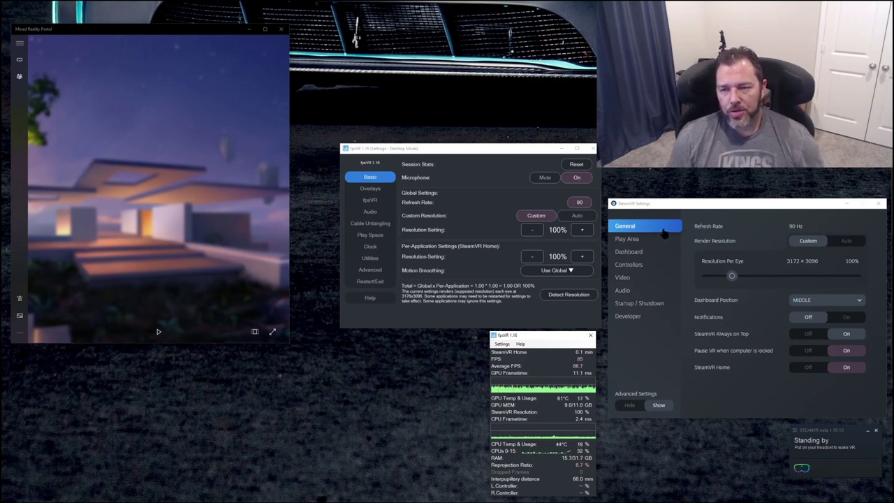
# Switch SteamVR's render resolution to Auto for comparison with fpsVR, and return it to Custom
pyautogui.click(845, 241)
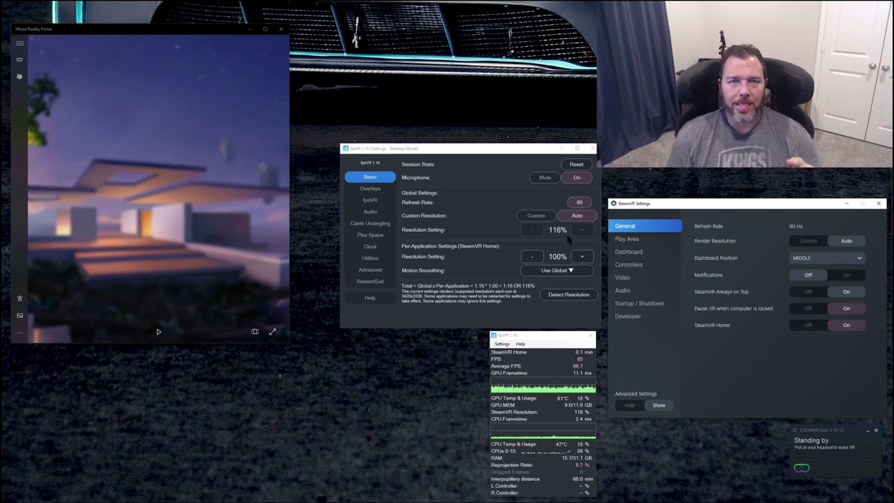
pyautogui.click(804, 241)
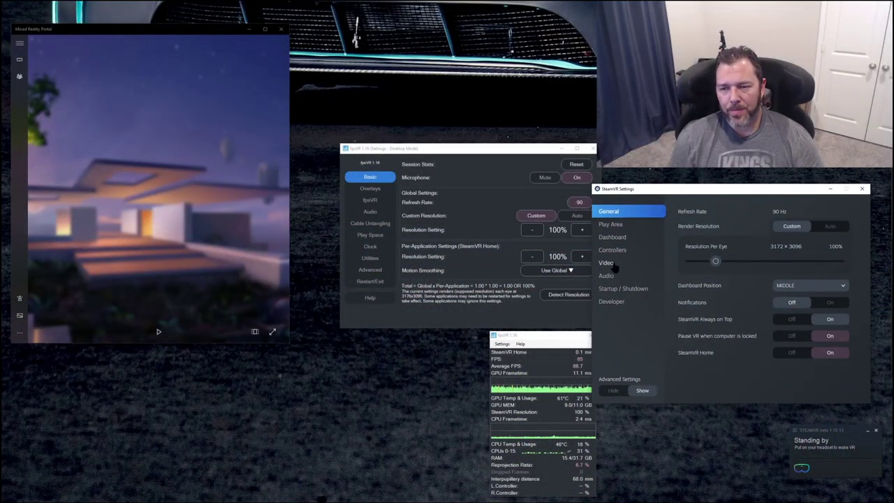
# Open SteamVR's per-application video settings and show those for Automobilista 2
pyautogui.click(606, 264)
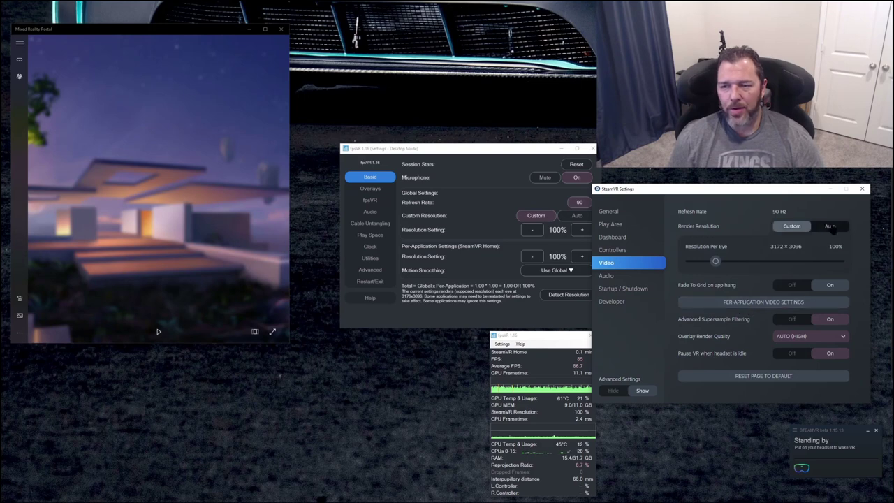
pyautogui.click(733, 303)
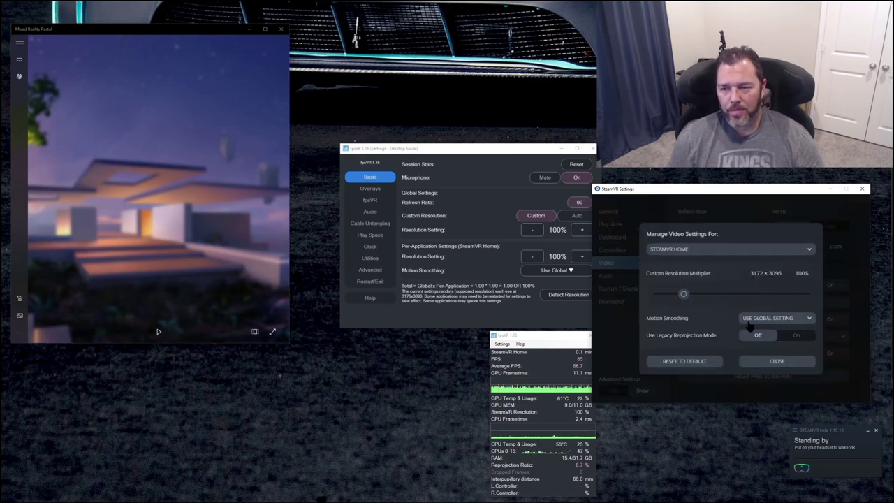
pyautogui.click(700, 253)
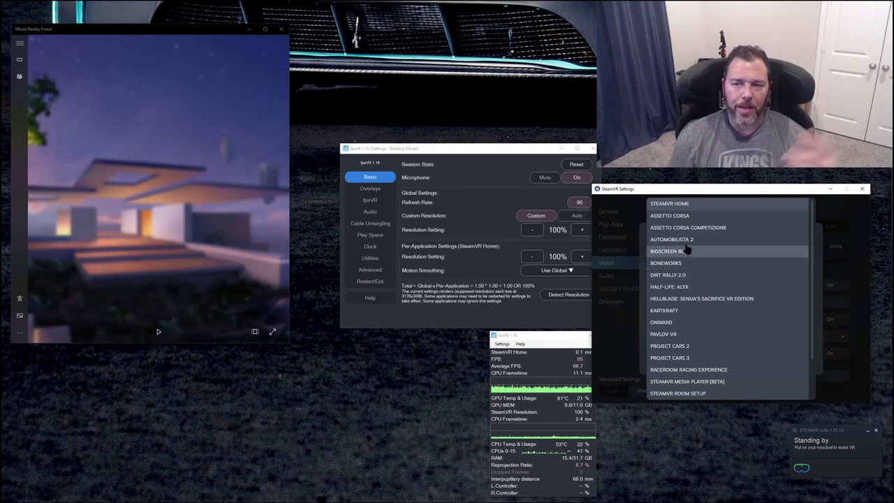
pyautogui.click(686, 245)
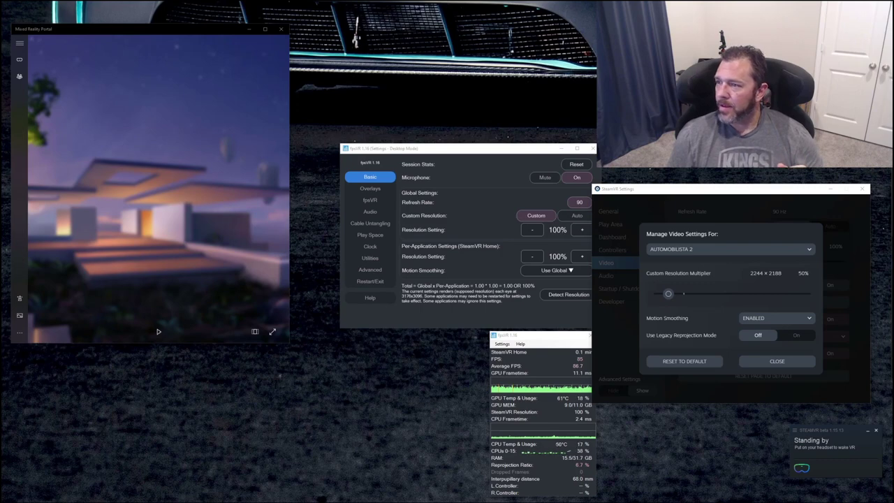
# Bring the HP Reverb G2 VR settings Word document into view and read the AMS 2 settings and Choice 1 notes
pyautogui.moveTo(893, 32); pyautogui.dragTo(374, 31)
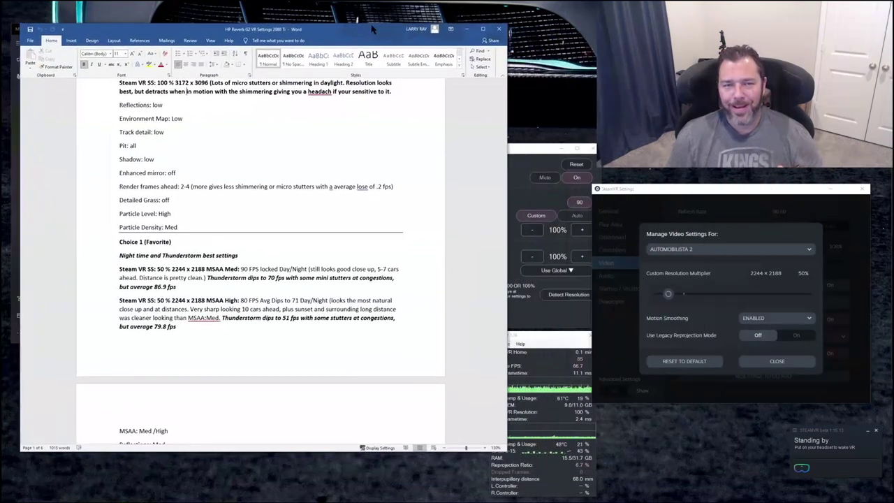
pyautogui.scroll(5, 387, 253)
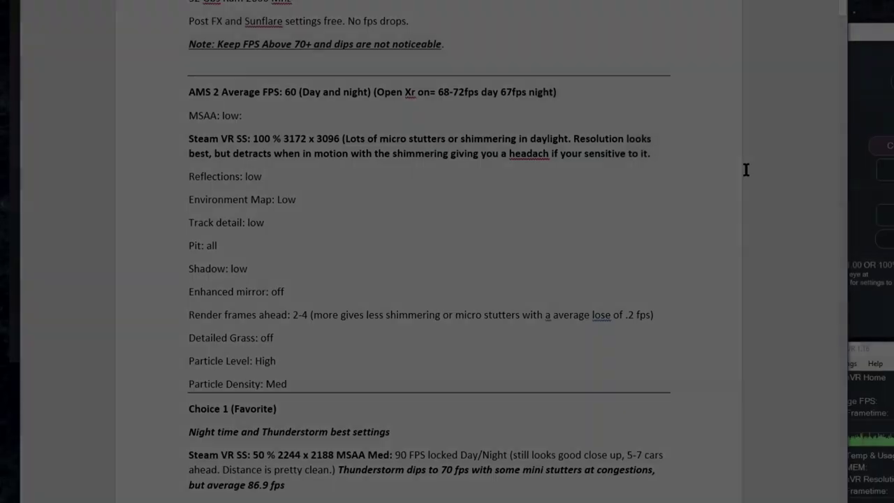
pyautogui.scroll(3, 418, 168)
pyautogui.scroll(-5, 419, 170)
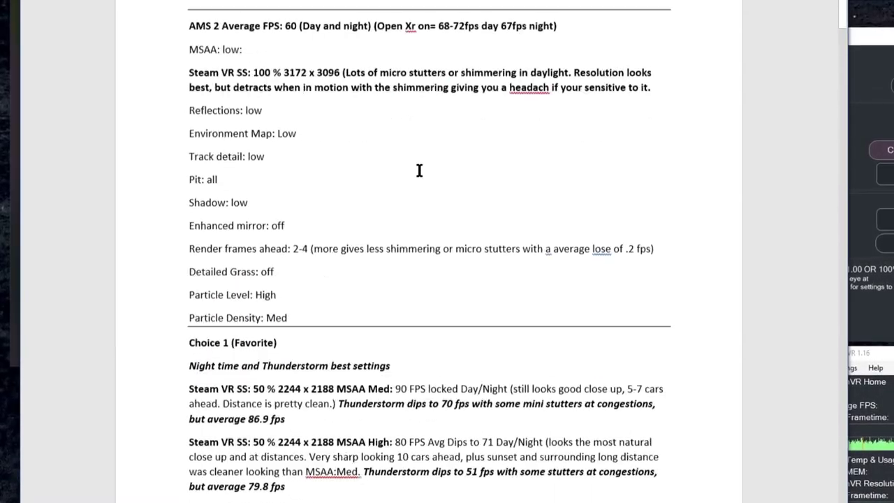
pyautogui.click(295, 77)
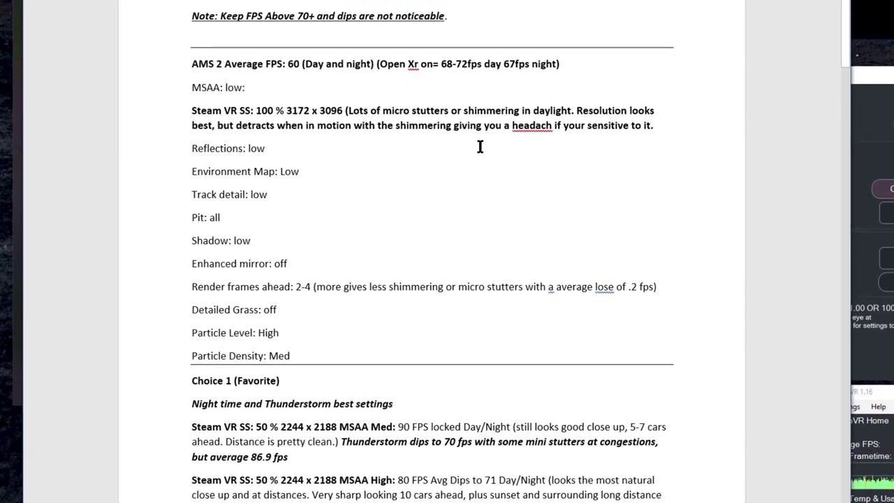
pyautogui.scroll(-3, 481, 150)
pyautogui.scroll(2, 479, 152)
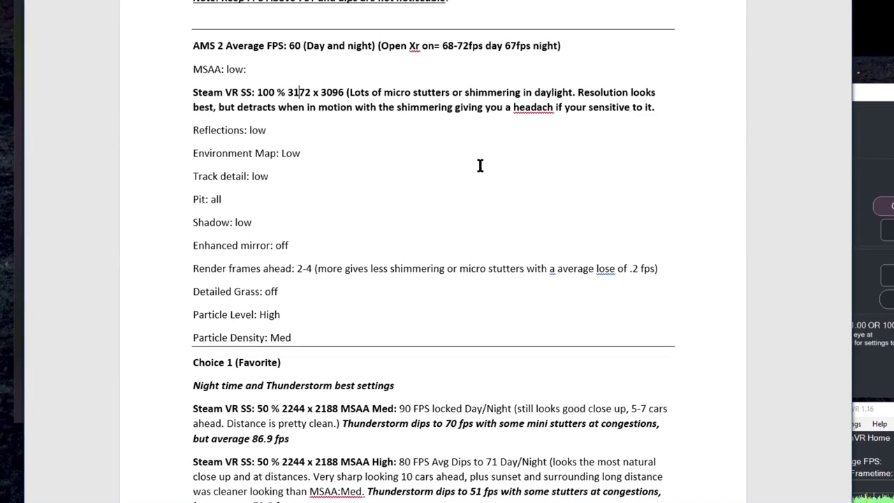
pyautogui.scroll(-4, 455, 205)
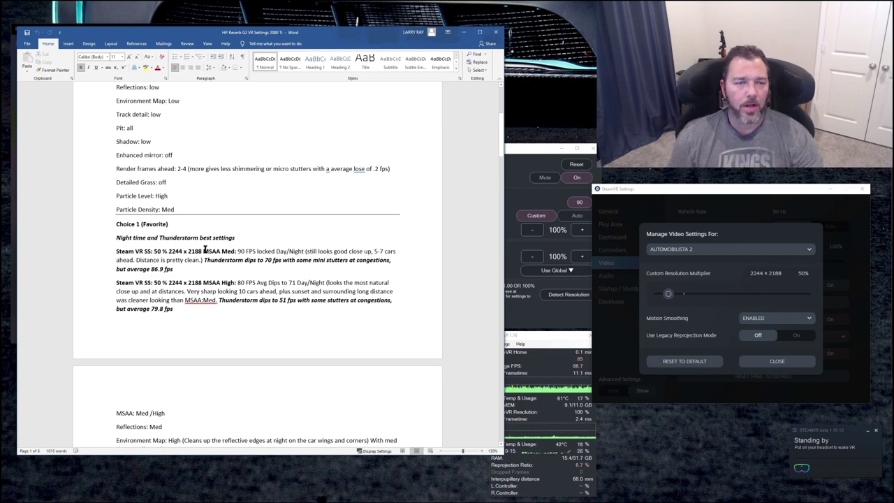
pyautogui.scroll(-1, 187, 257)
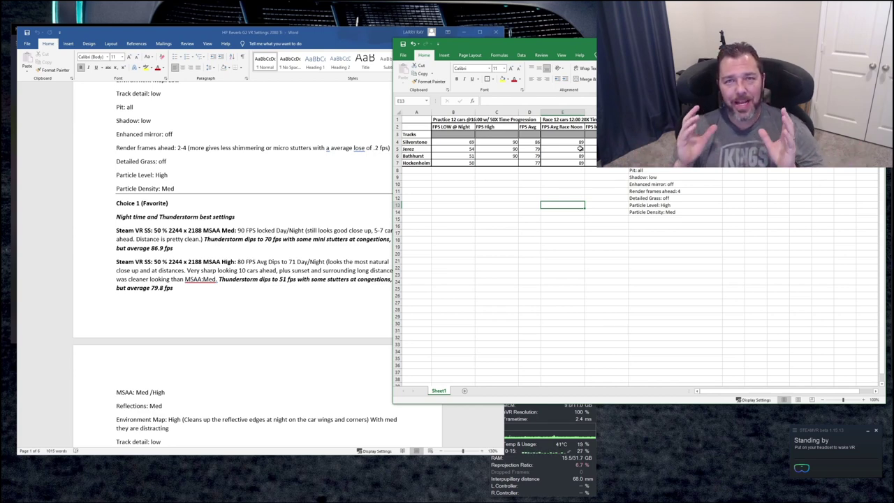
# Skim through the whole VR settings document, return to the AMS 2 section, and reposition the document window
pyautogui.click(287, 268)
pyautogui.scroll(-15, 307, 300)
pyautogui.scroll(3, 318, 303)
pyautogui.scroll(-5, 322, 307)
pyautogui.scroll(15, 325, 314)
pyautogui.scroll(6, 328, 319)
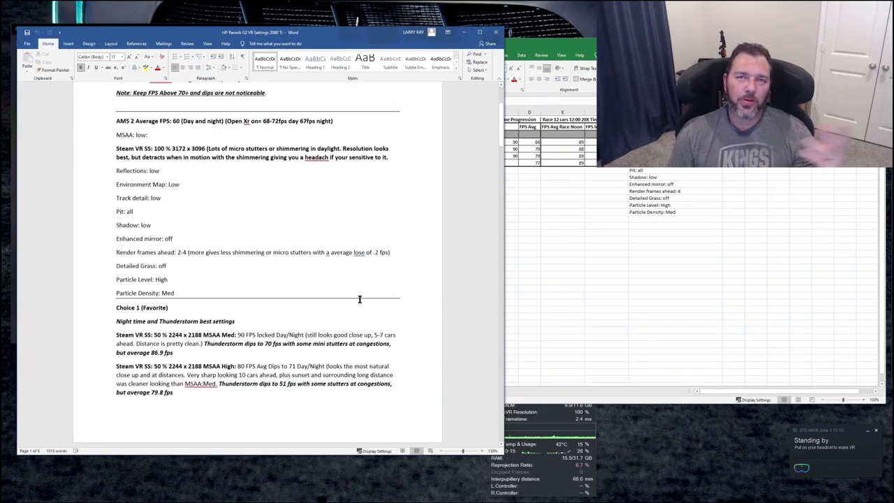
pyautogui.moveTo(369, 37); pyautogui.dragTo(363, 33)
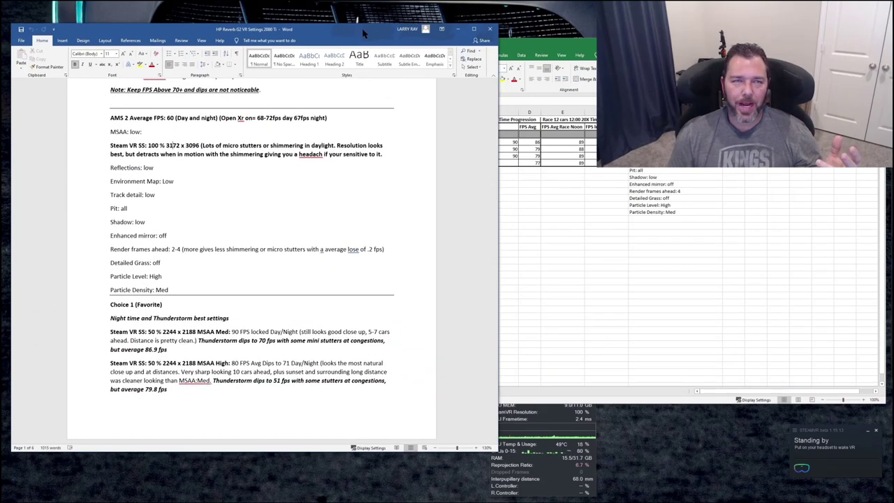
# Move the track FPS spreadsheet beside the settings document, and read the document's Choice 2 and Choice 3 resolution notes
pyautogui.click(587, 45)
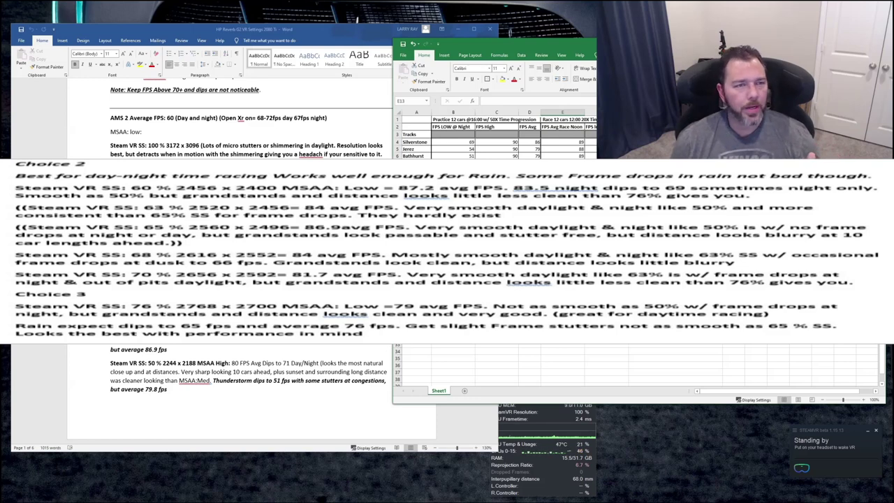
pyautogui.moveTo(708, 45); pyautogui.dragTo(676, 49)
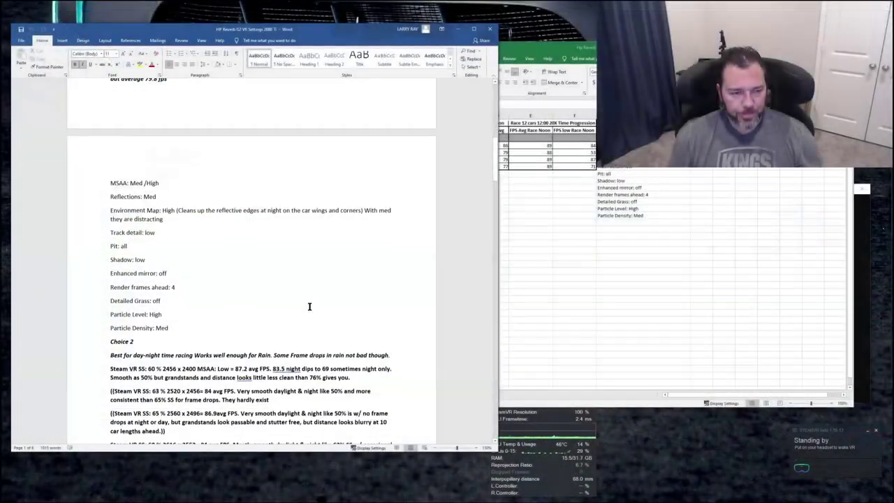
pyautogui.scroll(-2, 309, 306)
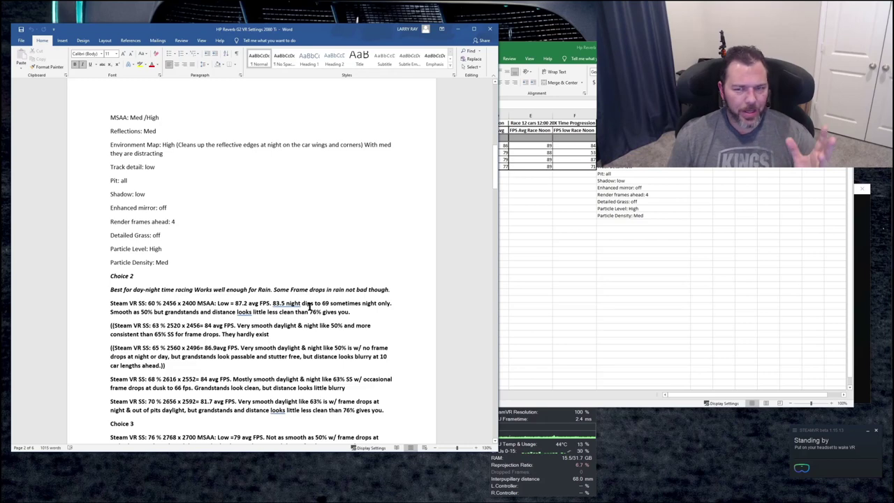
pyautogui.scroll(-1, 310, 306)
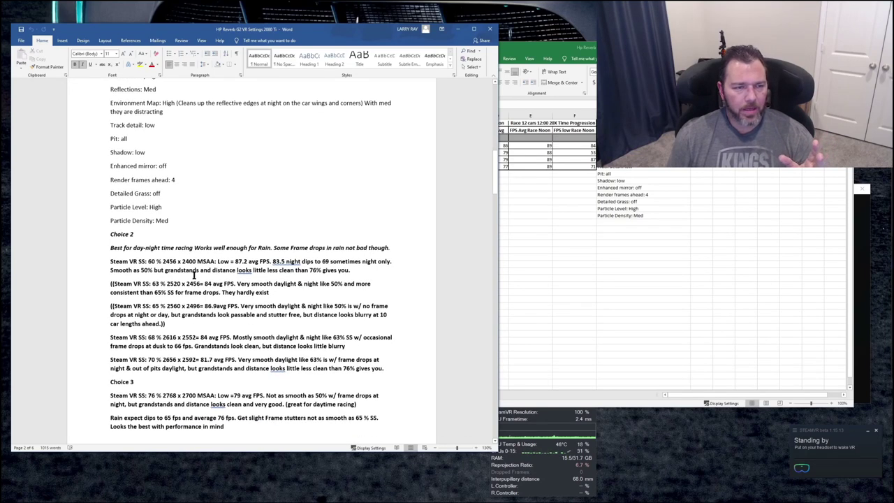